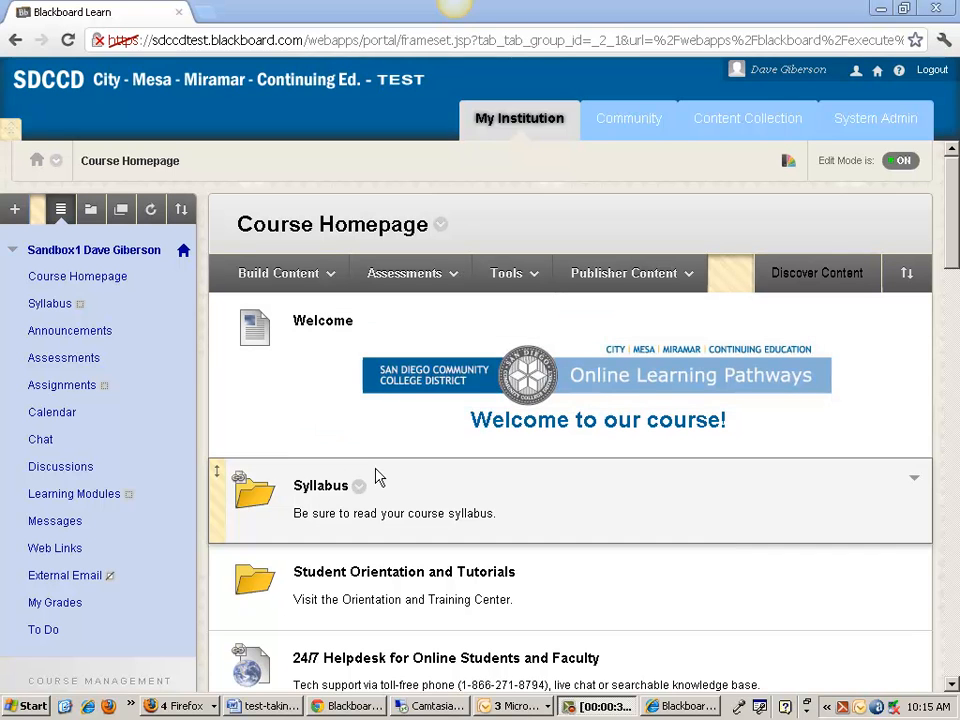
# - Start a new content item on the Course Homepage, and copy the full text of test-taking_strategies.docx in Word
pyautogui.click(272, 277)
pyautogui.click(245, 344)
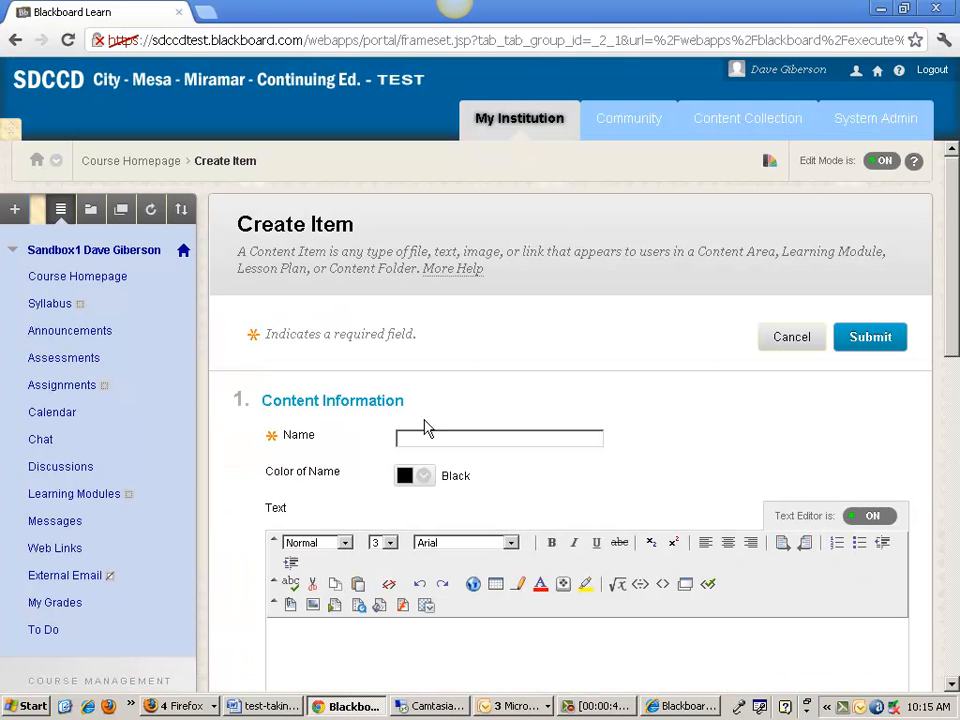
pyautogui.click(296, 708)
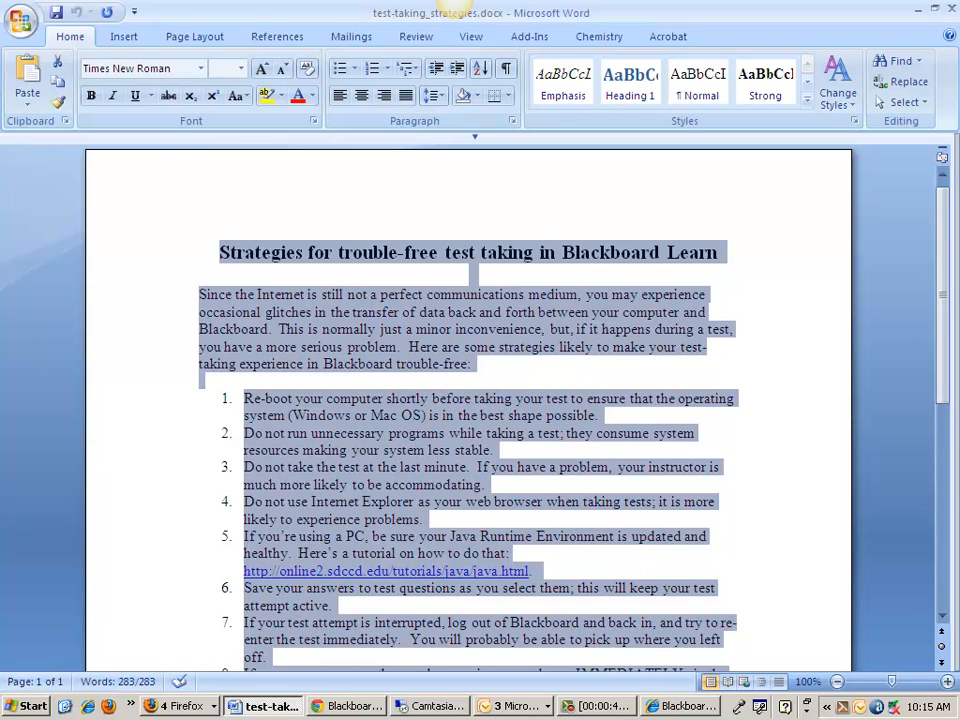
pyautogui.moveTo(951, 392); pyautogui.dragTo(945, 418)
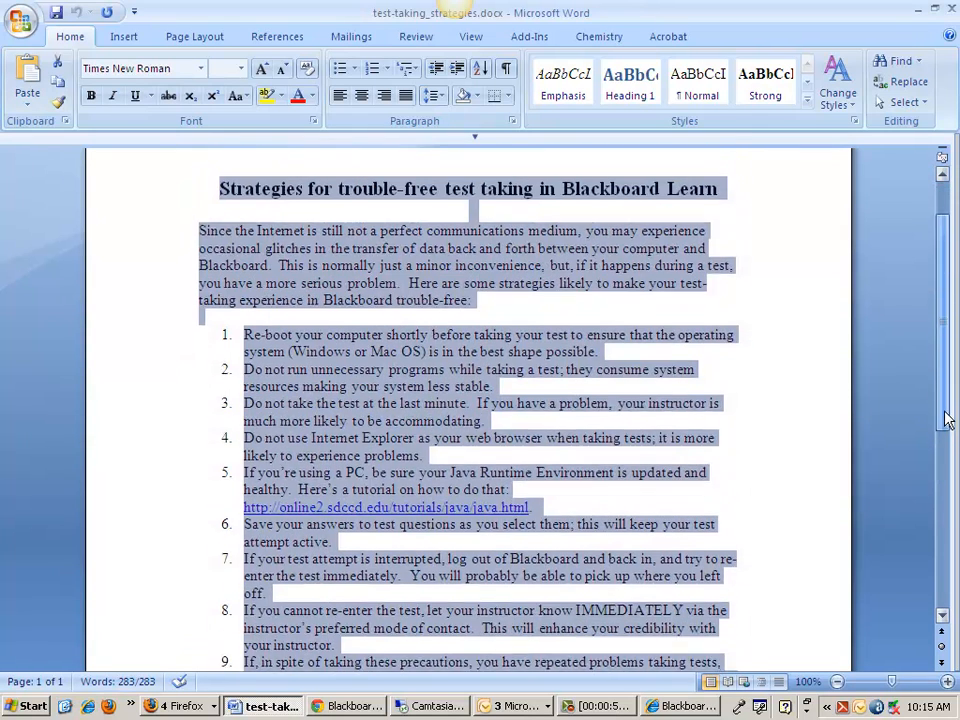
pyautogui.rightClick(401, 374)
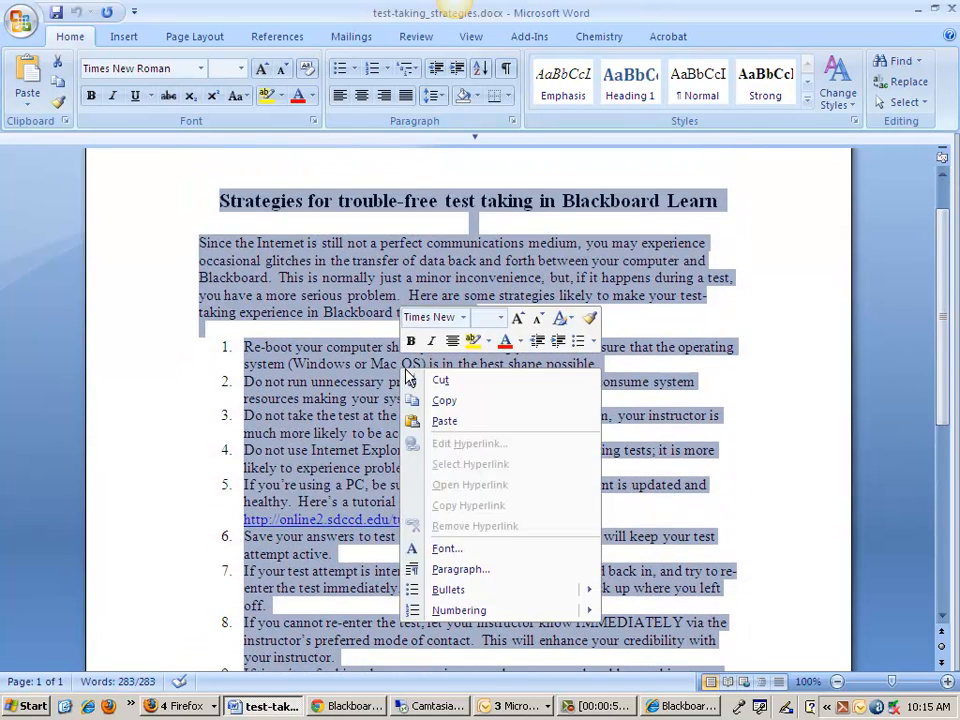
pyautogui.click(450, 401)
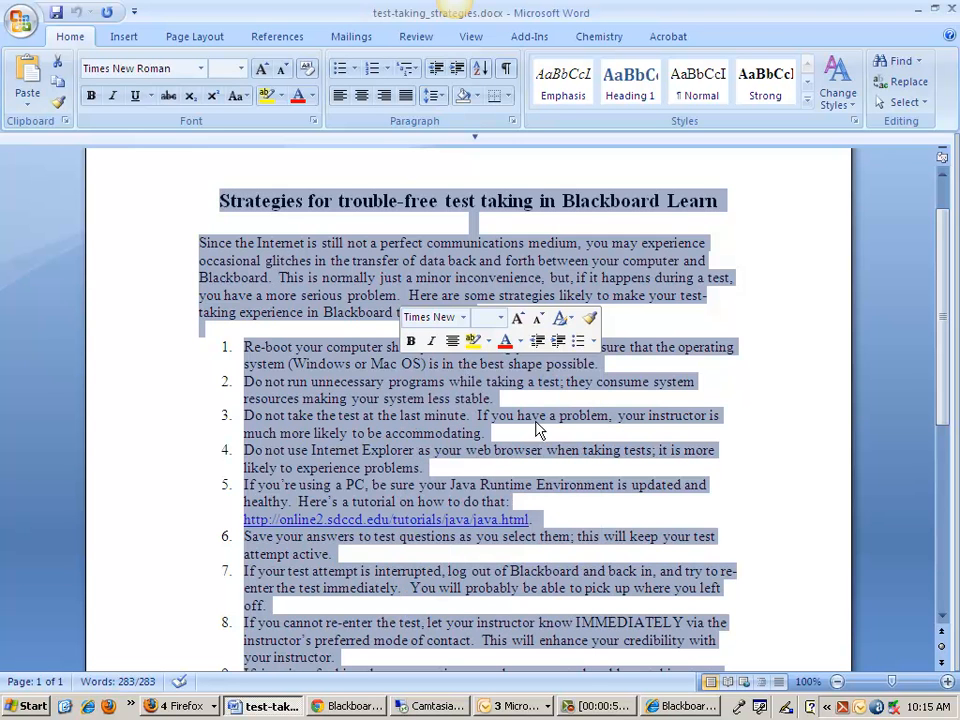
# - Switch back to Blackboard in Chrome and paste the copied Word text directly into the new item's Text box
pyautogui.click(352, 706)
pyautogui.moveTo(951, 351); pyautogui.dragTo(951, 410)
pyautogui.click(310, 487)
pyautogui.rightClick(310, 487)
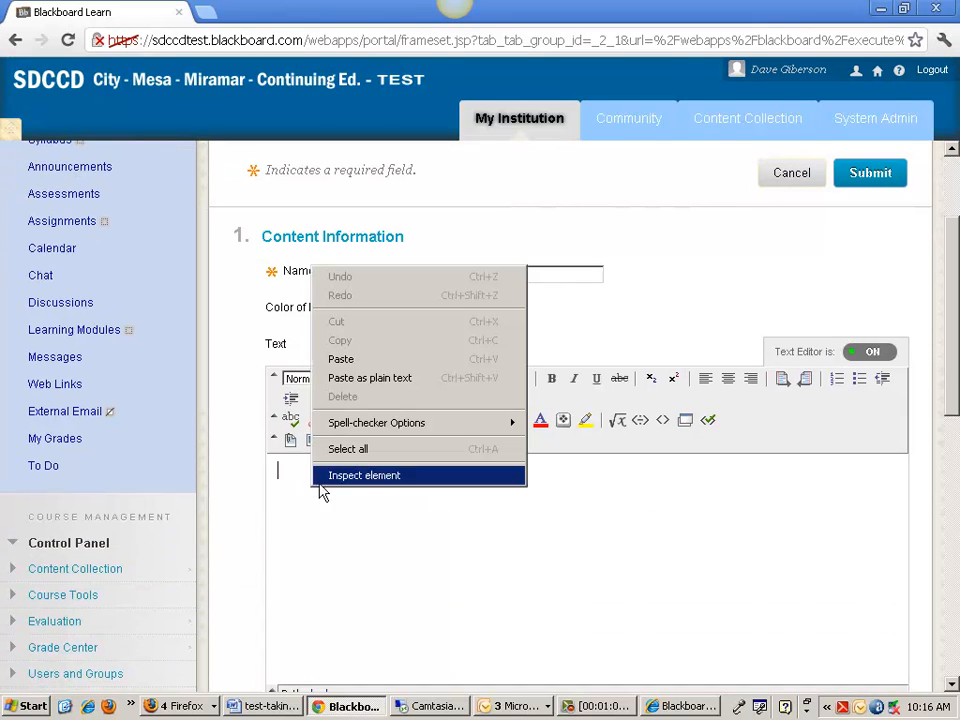
pyautogui.click(341, 359)
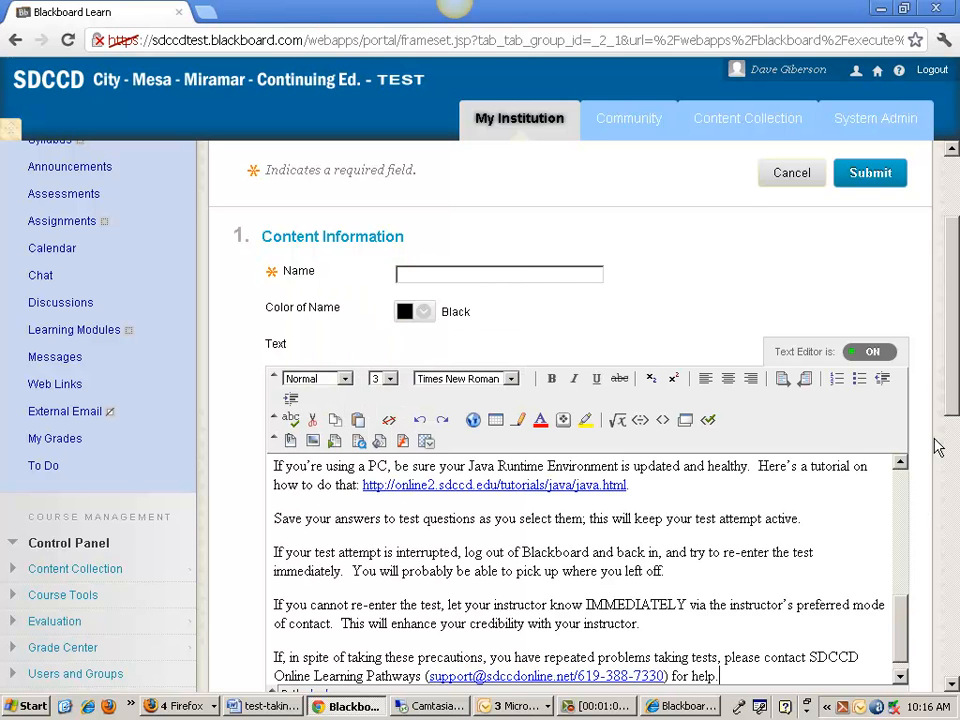
pyautogui.moveTo(906, 621); pyautogui.dragTo(900, 446)
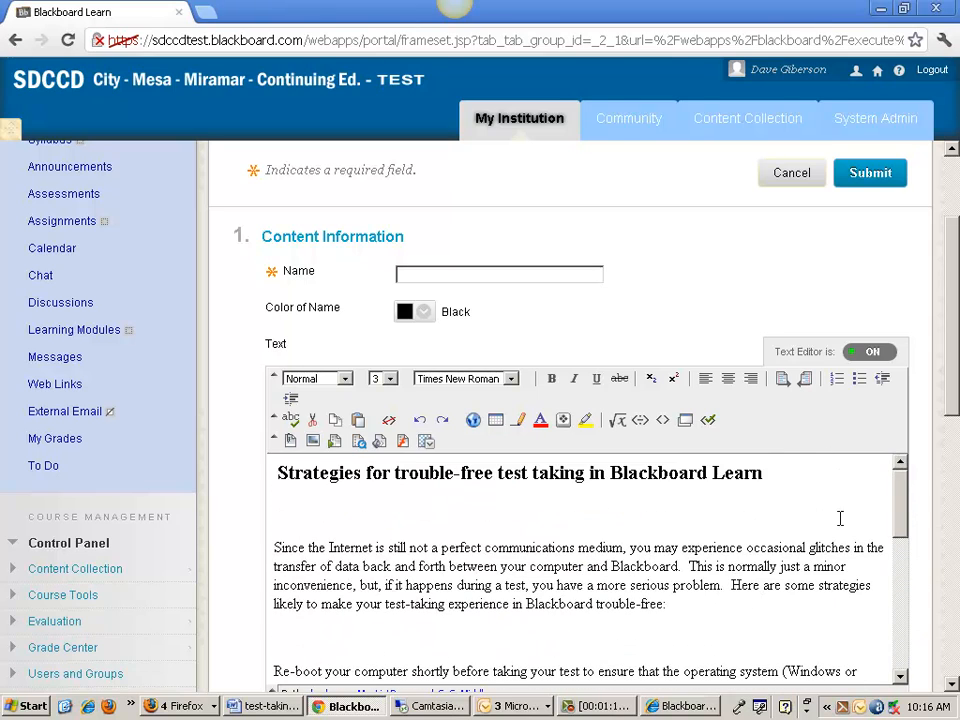
pyautogui.moveTo(902, 516)
pyautogui.mouseDown()
pyautogui.moveTo(892, 527)
pyautogui.moveTo(890, 510)
pyautogui.mouseUp()
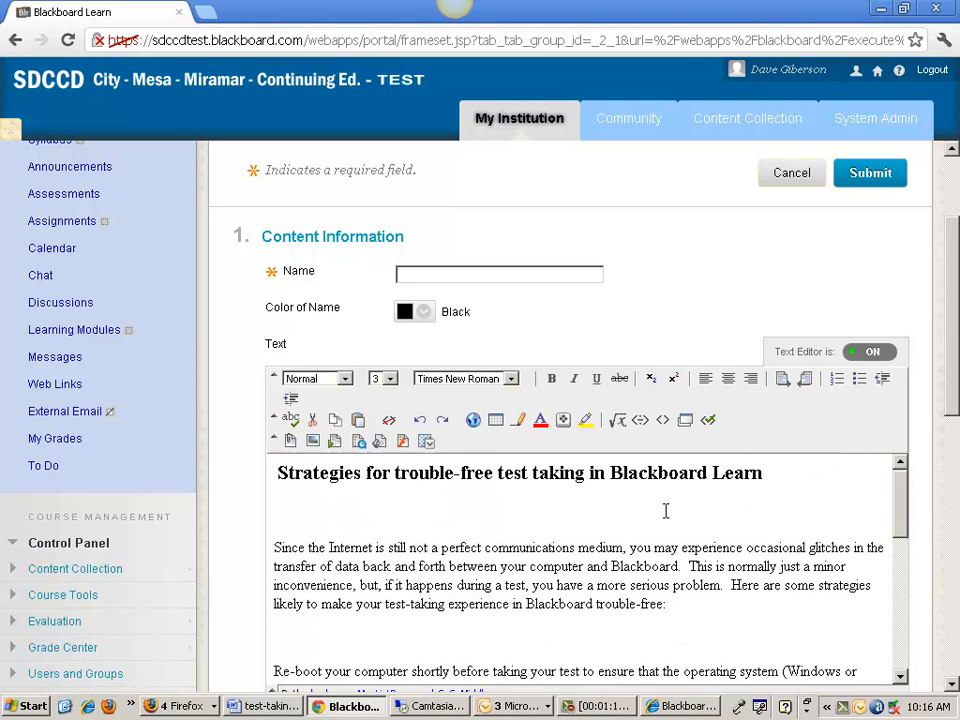
# - Show the pasted text's HTML source and examine the Word formatting code around the title, blank paragraphs and numbered items
pyautogui.click(663, 424)
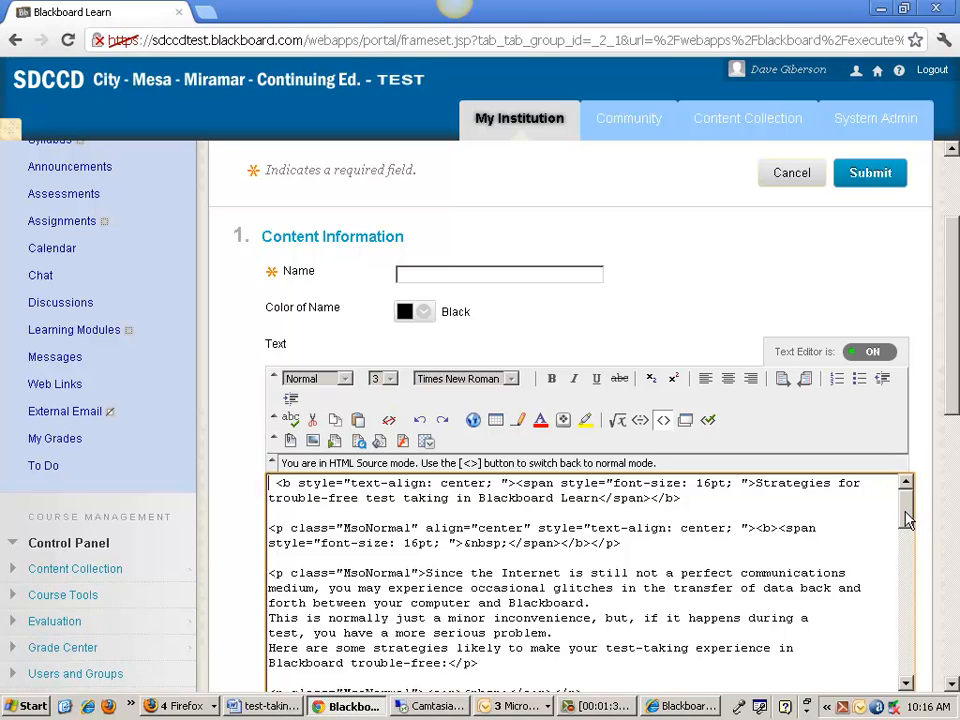
pyautogui.moveTo(906, 519); pyautogui.dragTo(902, 450)
pyautogui.moveTo(273, 484)
pyautogui.mouseDown()
pyautogui.moveTo(467, 498)
pyautogui.moveTo(413, 505)
pyautogui.moveTo(717, 484)
pyautogui.moveTo(670, 484)
pyautogui.moveTo(690, 484)
pyautogui.mouseUp()
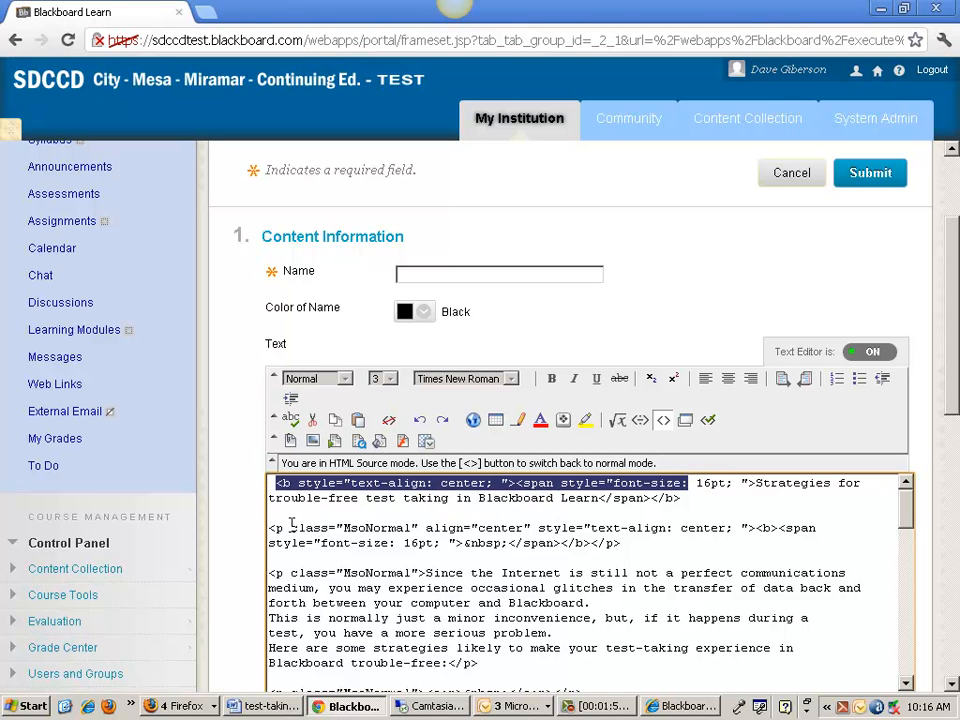
pyautogui.moveTo(269, 527); pyautogui.dragTo(687, 541)
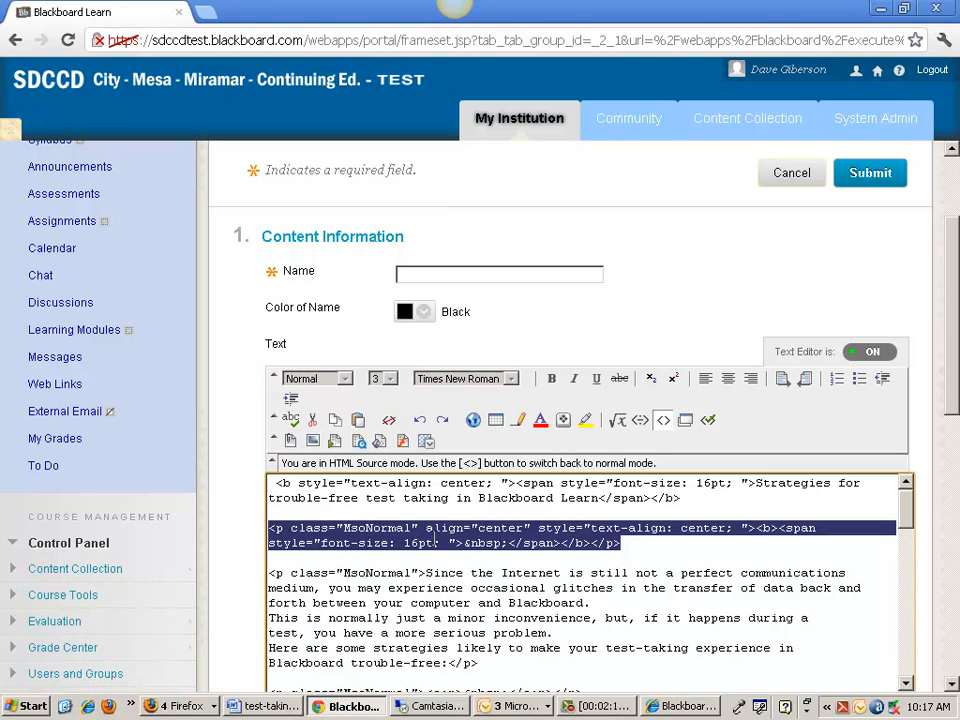
pyautogui.click(445, 510)
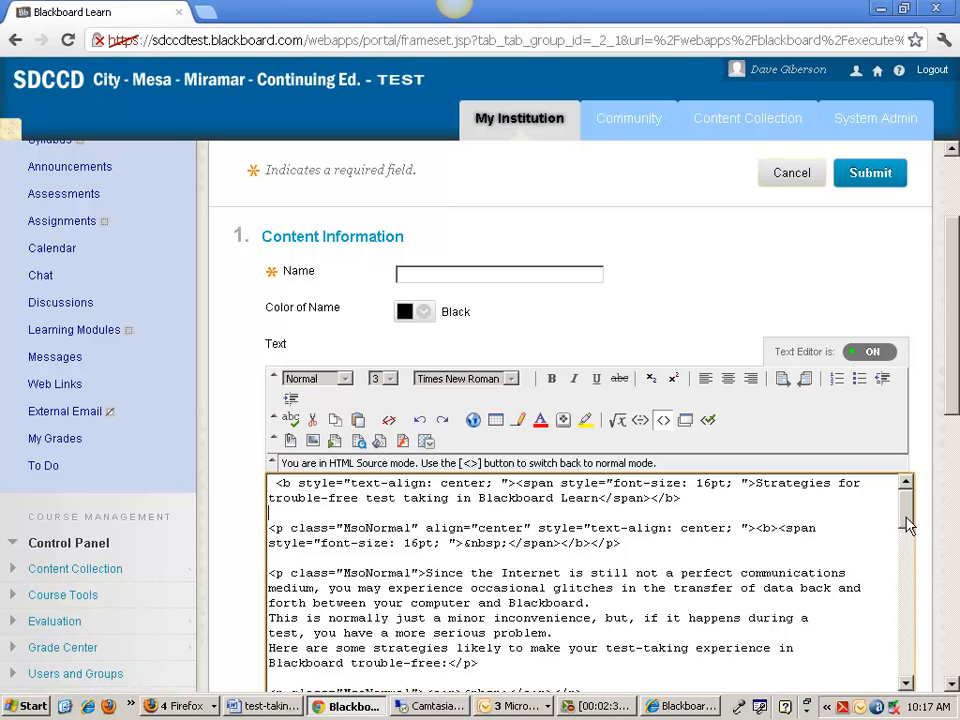
pyautogui.scroll(-3, 905, 527)
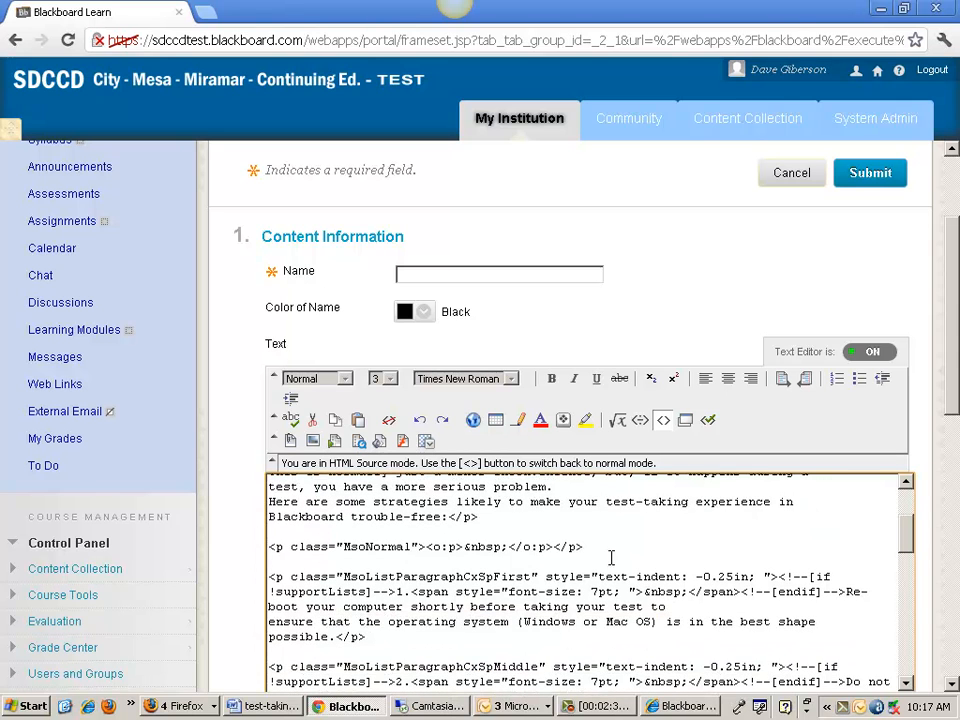
pyautogui.moveTo(907, 549); pyautogui.dragTo(912, 517)
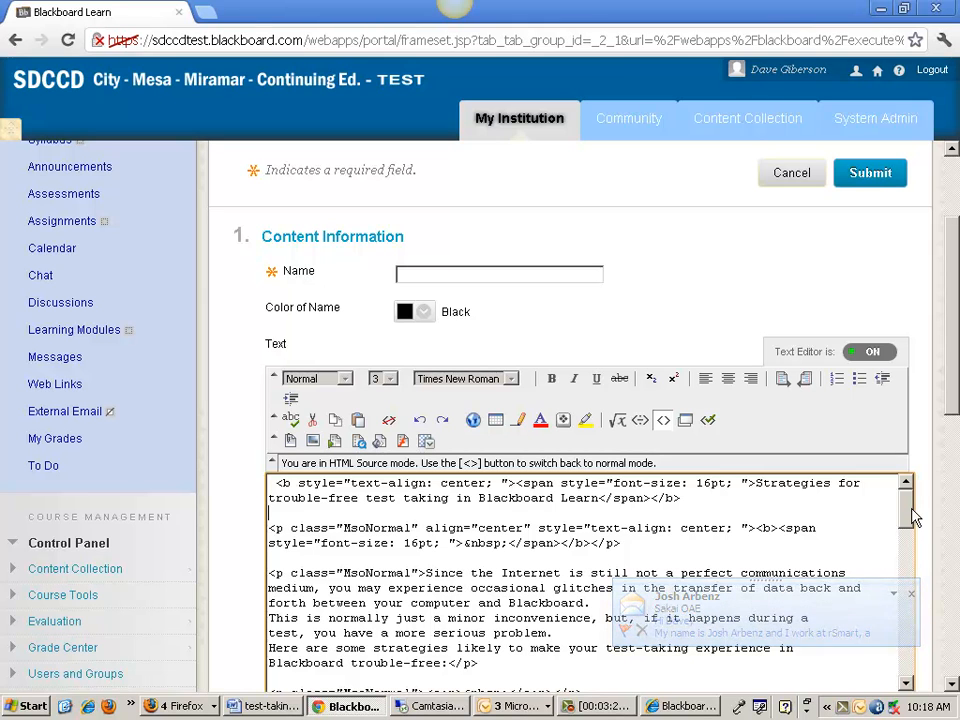
# - Dismiss the mail notification and cancel the creation of the item holding the directly pasted text
pyautogui.click(911, 594)
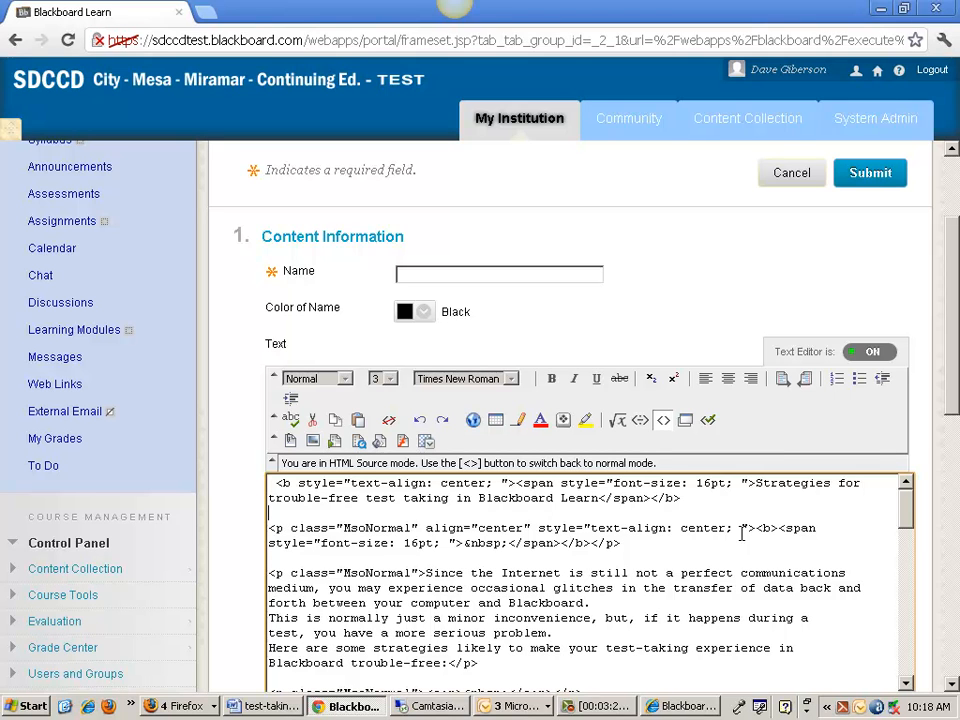
pyautogui.moveTo(953, 407); pyautogui.dragTo(953, 340)
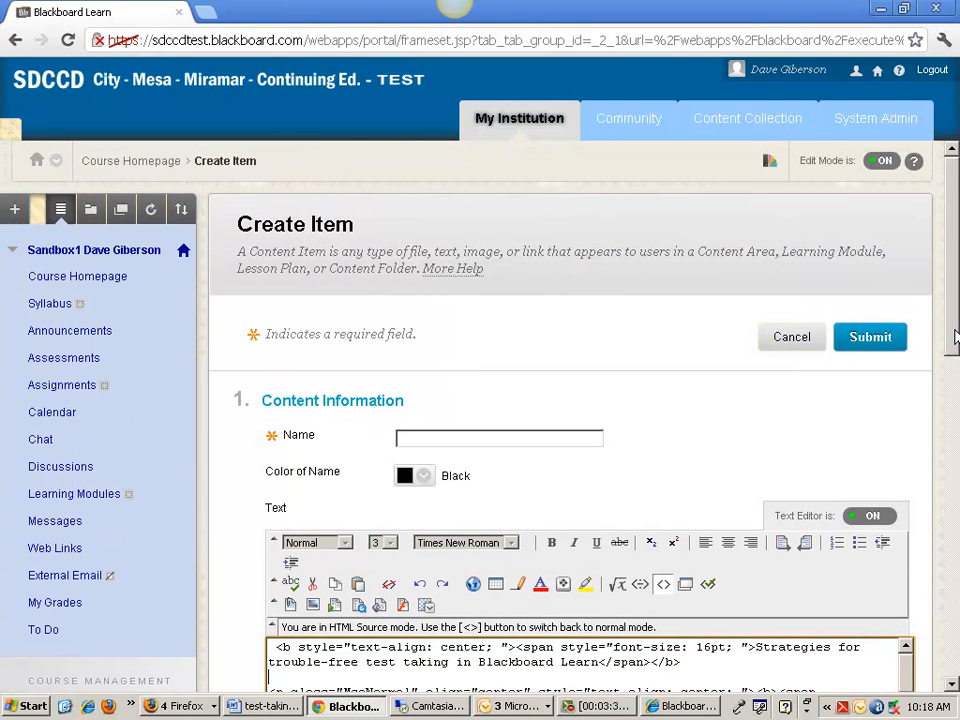
pyautogui.moveTo(953, 340); pyautogui.dragTo(953, 383)
pyautogui.click(795, 232)
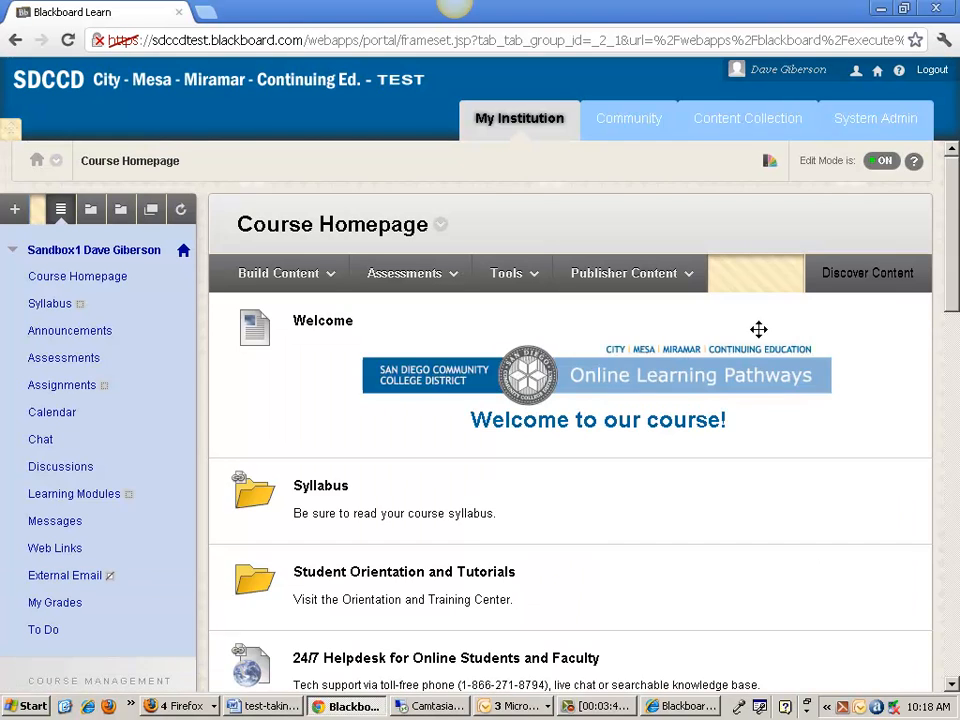
# - Start another content item on the Course Homepage and open the Paste from Word mashup for its text
pyautogui.click(283, 283)
pyautogui.click(238, 339)
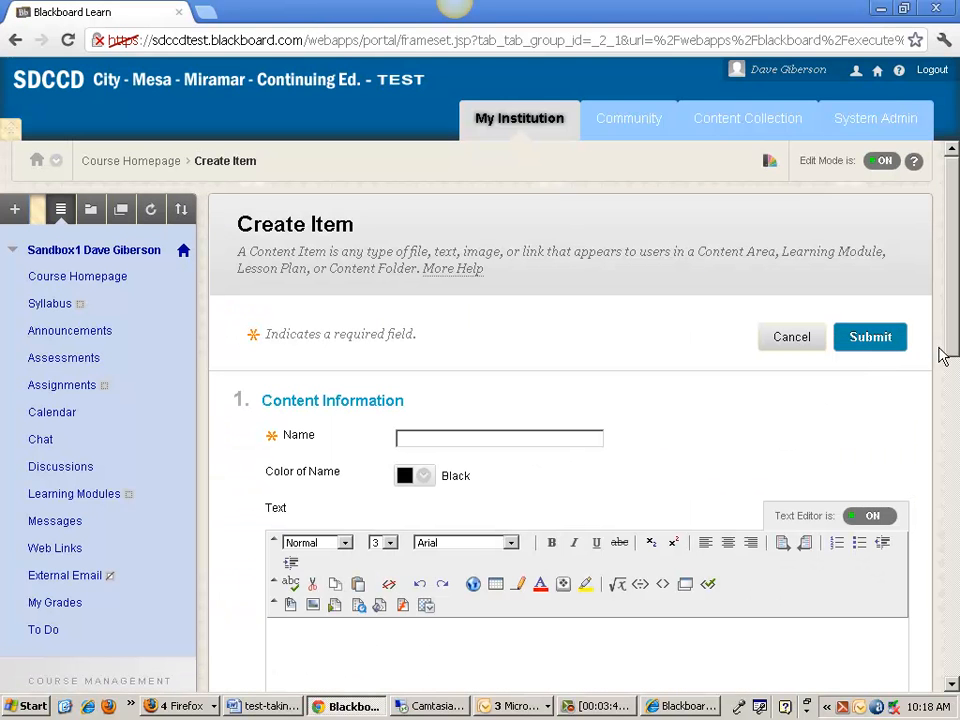
pyautogui.moveTo(943, 356); pyautogui.dragTo(926, 446)
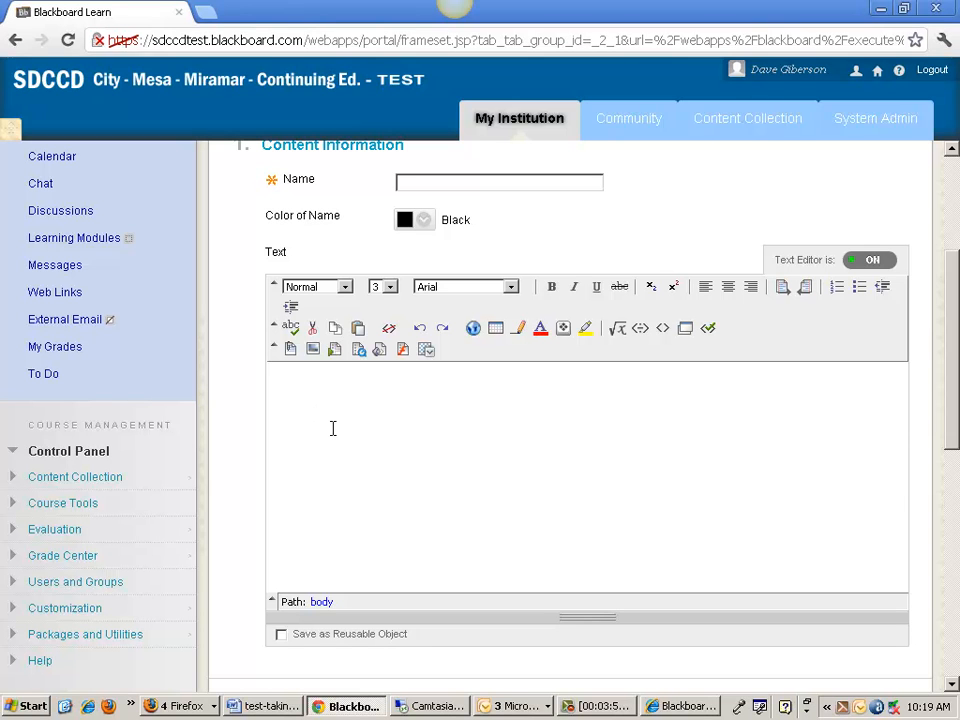
pyautogui.click(426, 352)
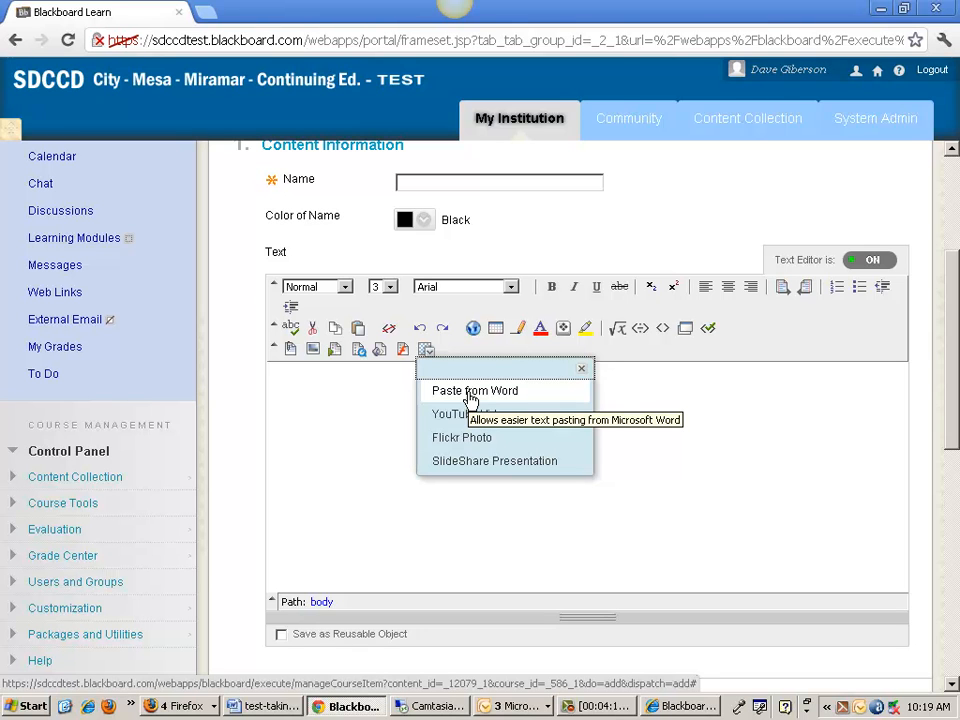
pyautogui.click(471, 392)
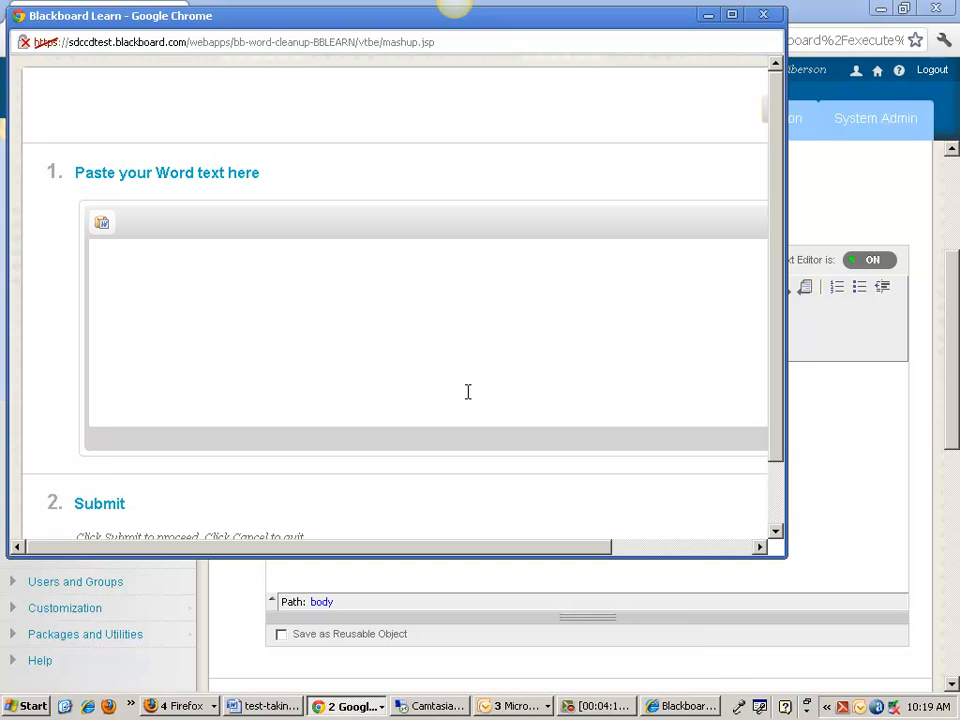
# - Paste the copied document text into the Word clean-up window and submit it to the item's Text box
pyautogui.click(135, 270)
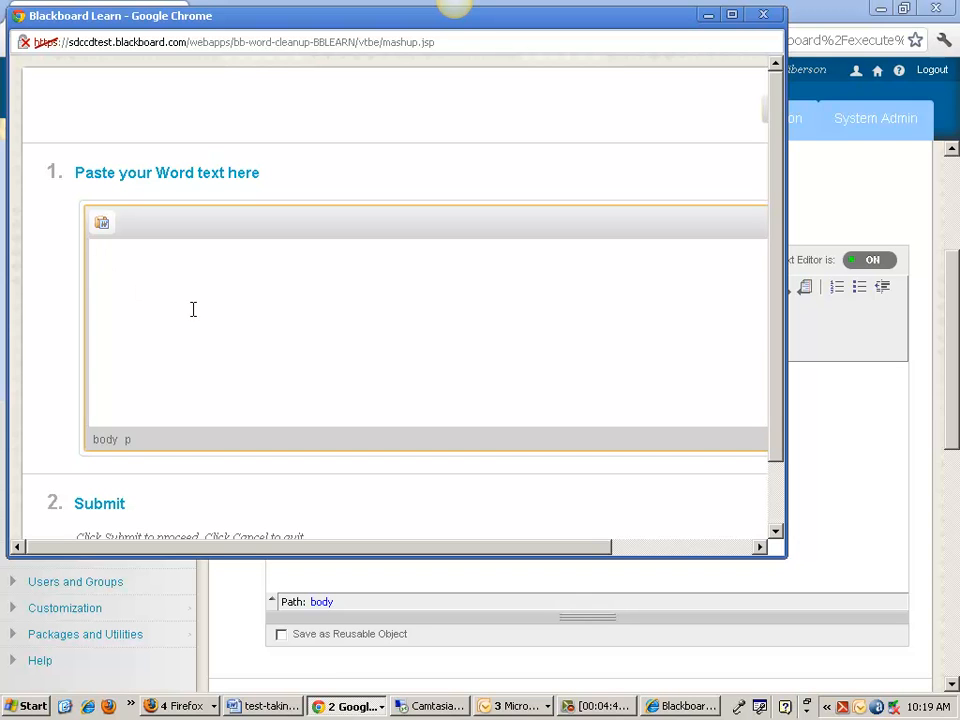
pyautogui.hotkey('ctrl', 'v')
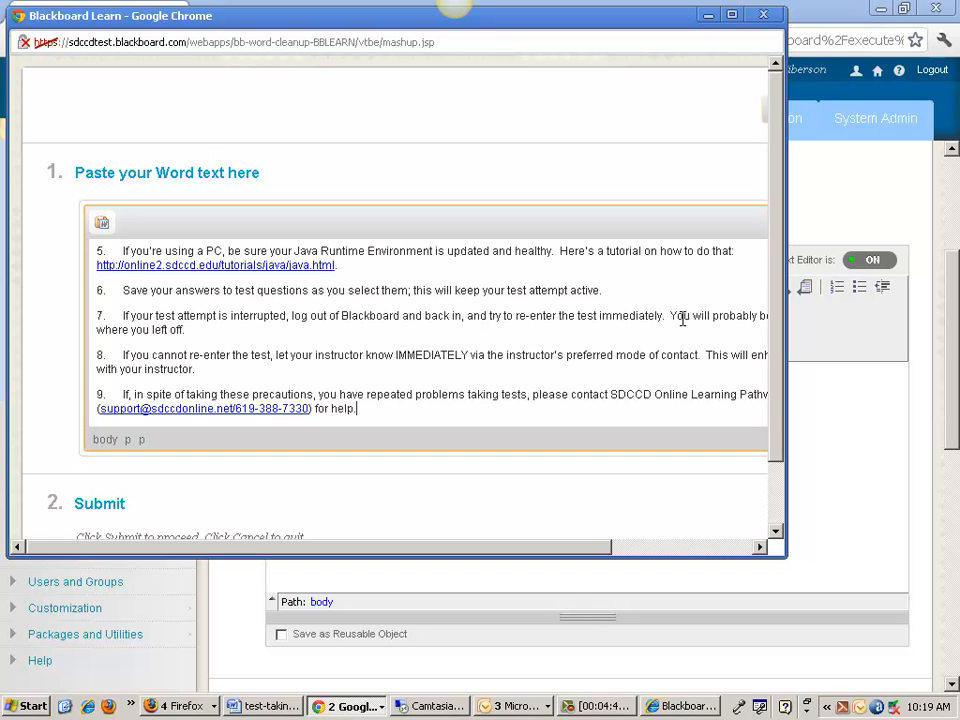
pyautogui.scroll(-2, 760, 450)
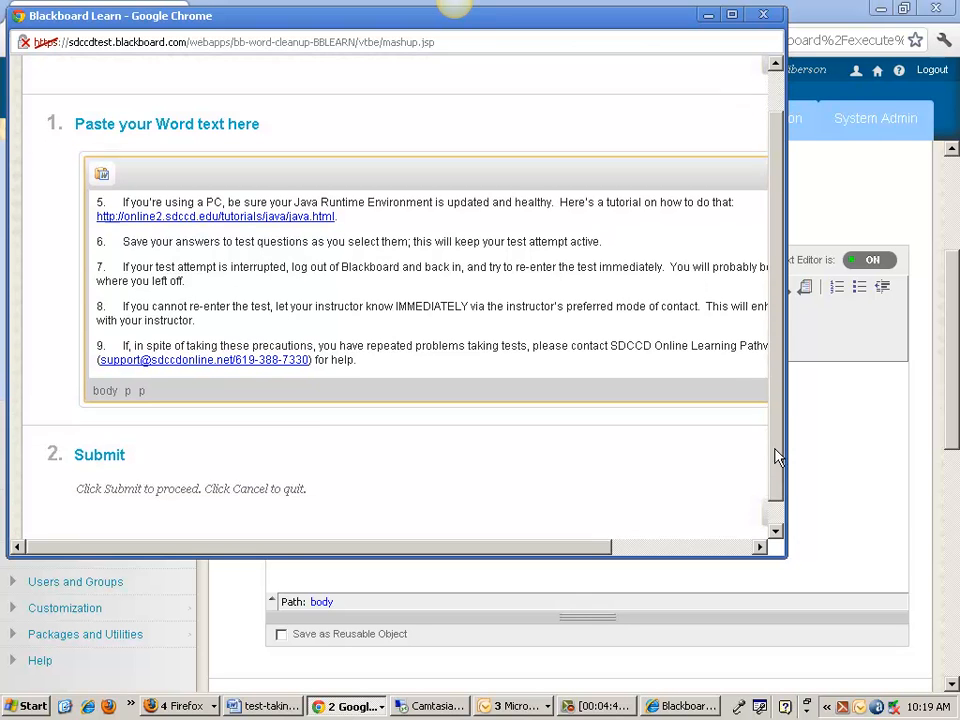
pyautogui.moveTo(604, 540); pyautogui.dragTo(735, 547)
pyautogui.click(718, 492)
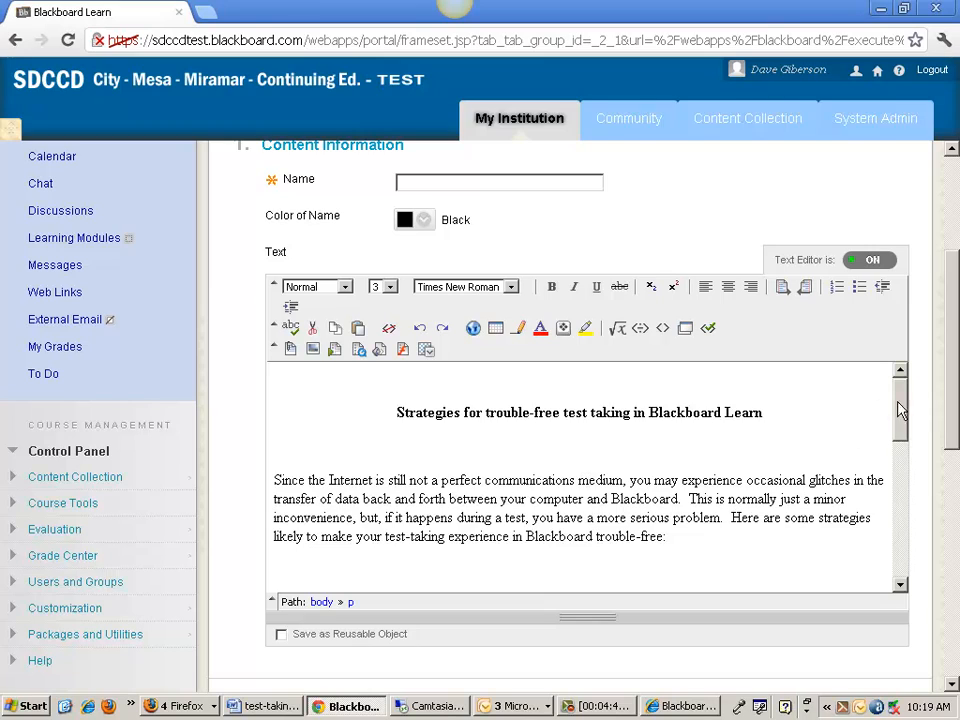
# - Show the HTML source of the text inserted with Paste from Word and examine the cleaned-up code
pyautogui.moveTo(900, 418)
pyautogui.mouseDown()
pyautogui.moveTo(908, 557)
pyautogui.moveTo(904, 414)
pyautogui.mouseUp()
pyautogui.click(662, 335)
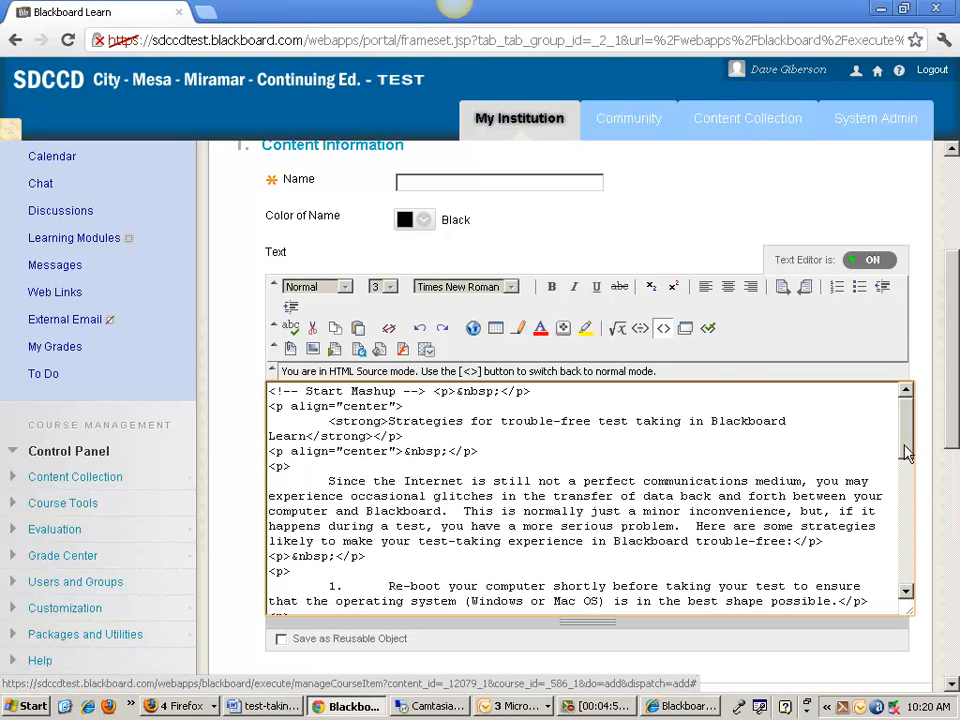
pyautogui.moveTo(908, 440); pyautogui.dragTo(906, 405)
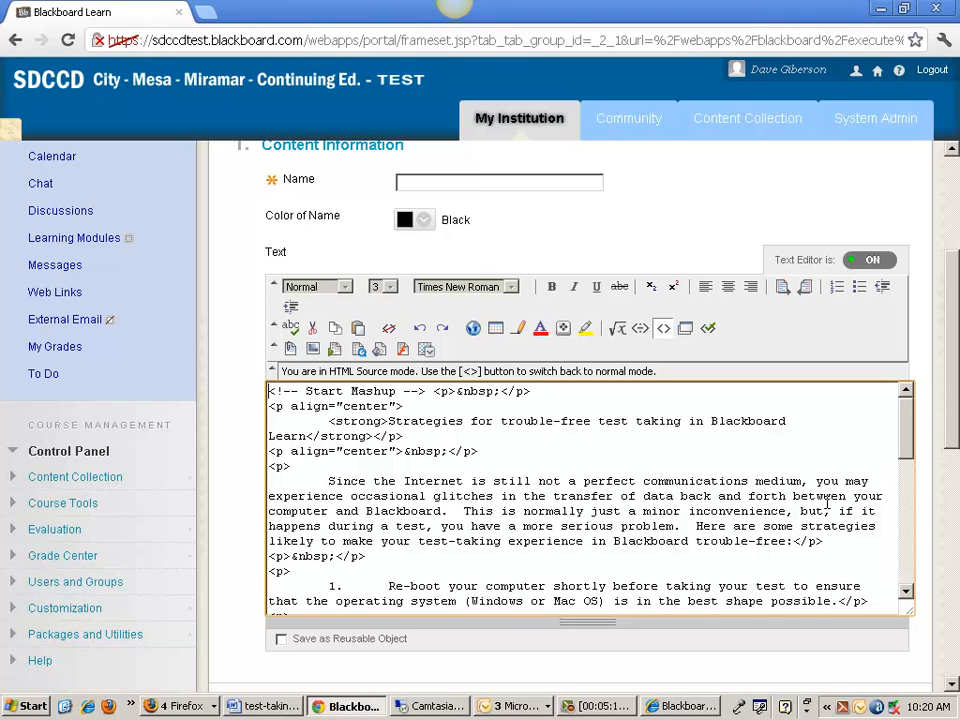
# - Switch to the student view in Internet Explorer and compare how Item1 and Item2 display on the Course Homepage
pyautogui.click(672, 708)
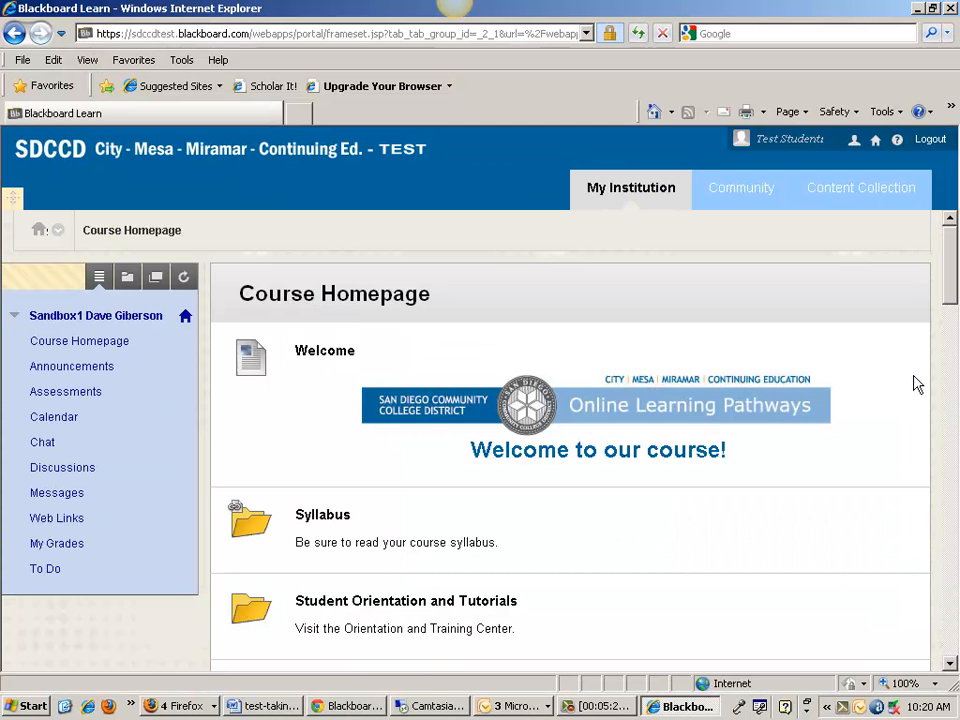
pyautogui.moveTo(950, 285); pyautogui.dragTo(952, 536)
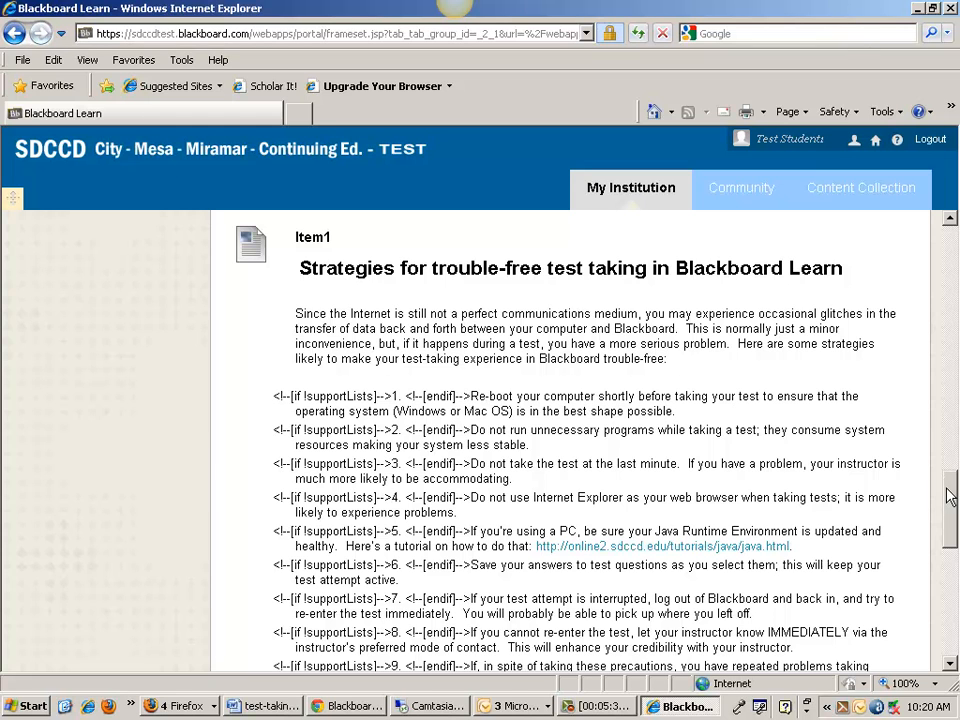
pyautogui.scroll(-2, 570, 380)
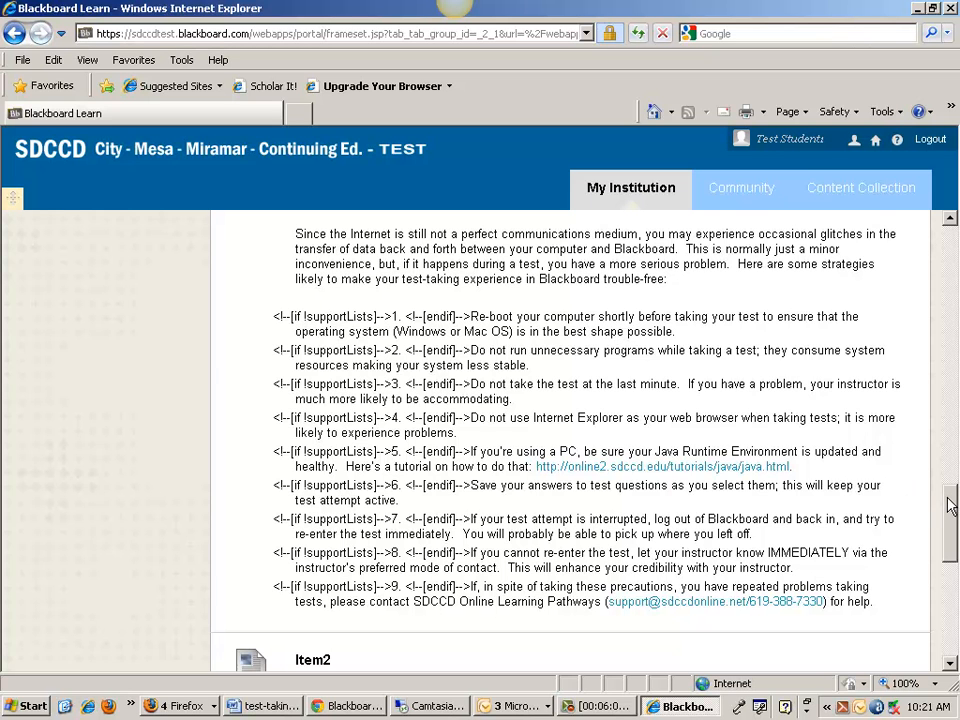
pyautogui.moveTo(951, 506); pyautogui.dragTo(954, 578)
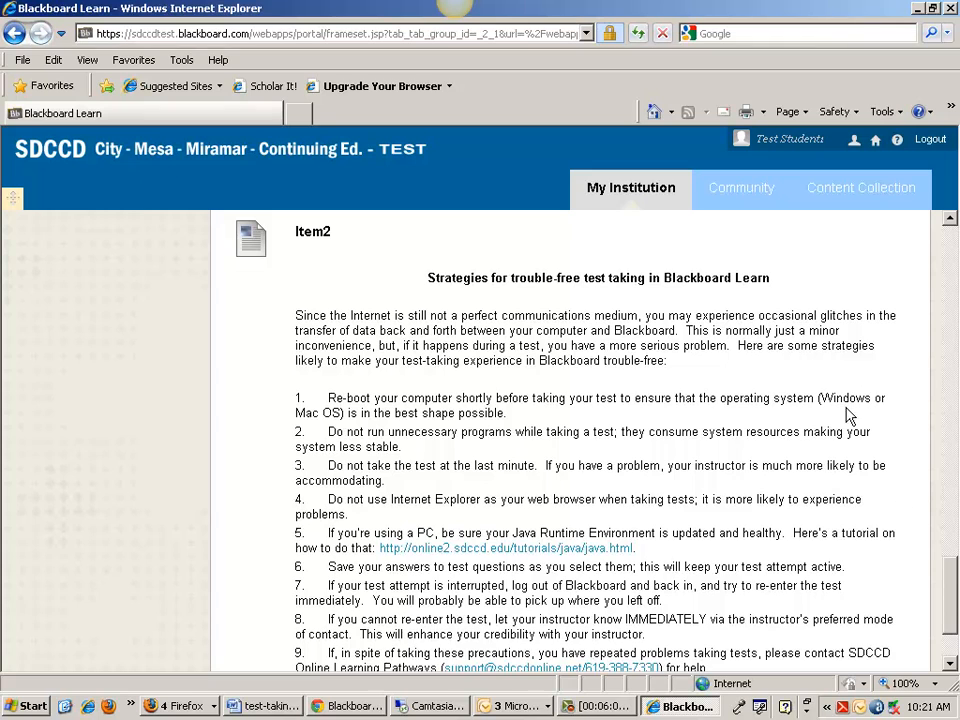
pyautogui.moveTo(953, 594)
pyautogui.mouseDown()
pyautogui.moveTo(952, 605)
pyautogui.moveTo(952, 597)
pyautogui.mouseUp()
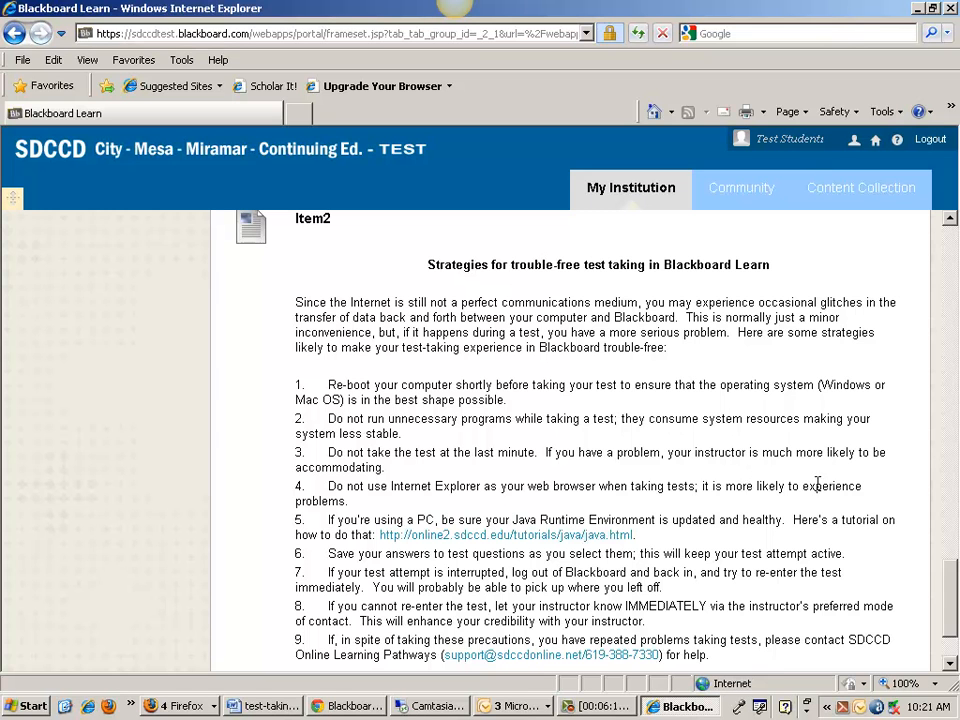
pyautogui.scroll(-2, 952, 600)
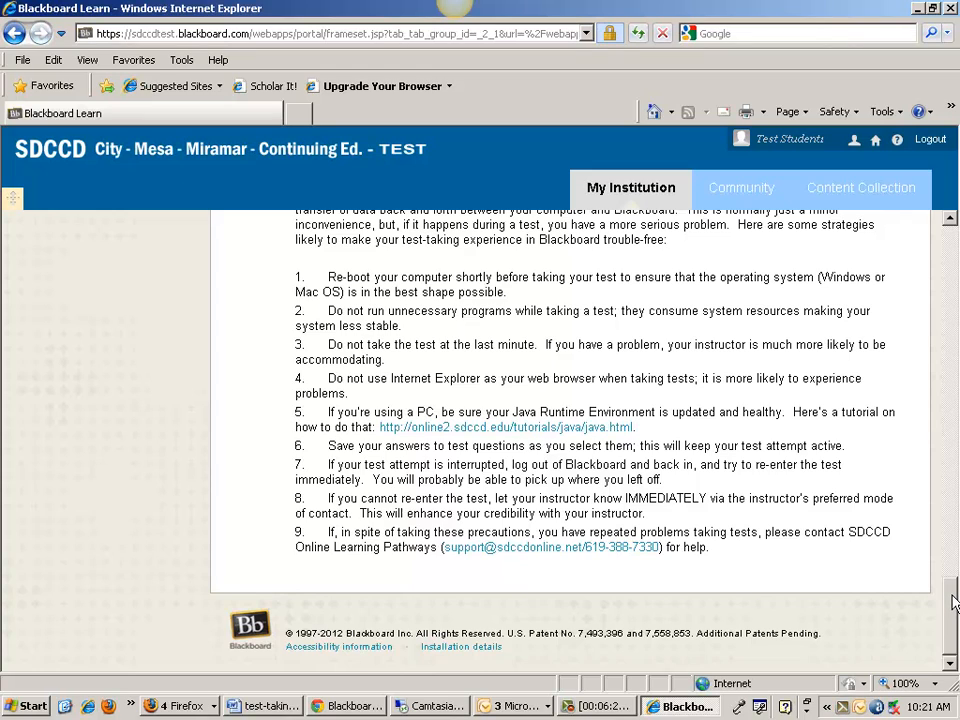
pyautogui.moveTo(952, 600); pyautogui.dragTo(952, 505)
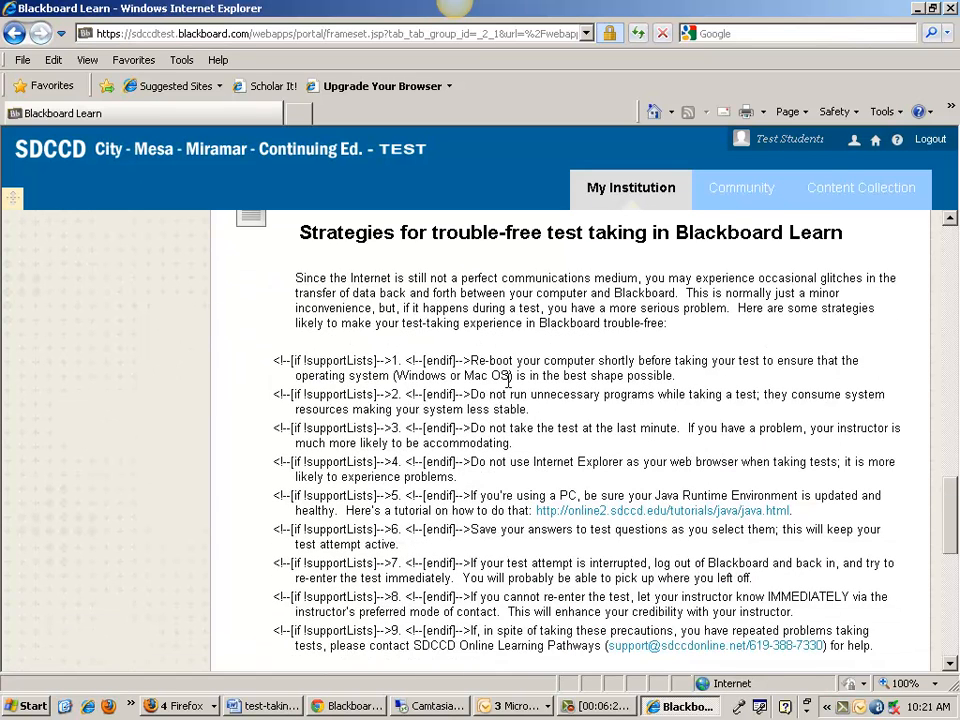